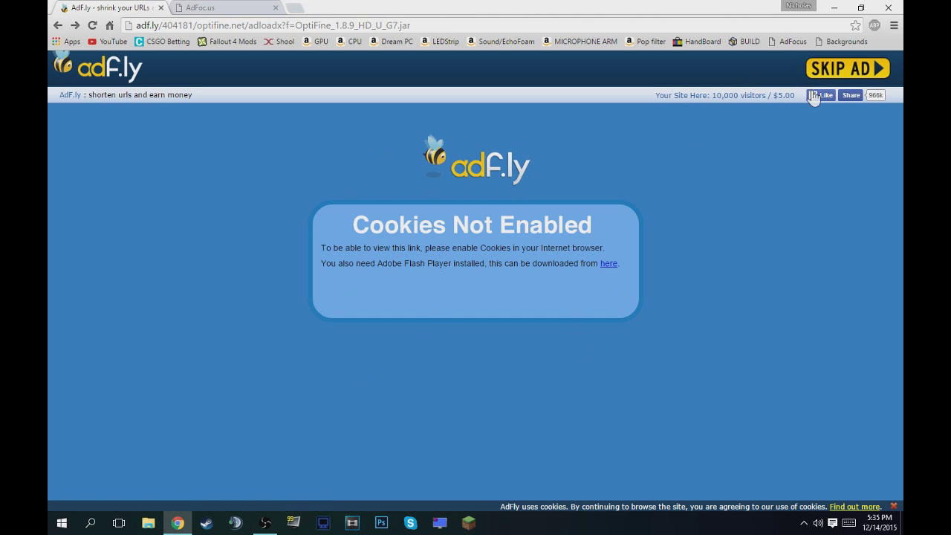
- Skip the ad and download OptiFine_1.8.9_HD_U_G7.jar, and download the BunlickShaders.7z archive from MediaFire
{"action": "left_click", "coordinate": [859, 68]}
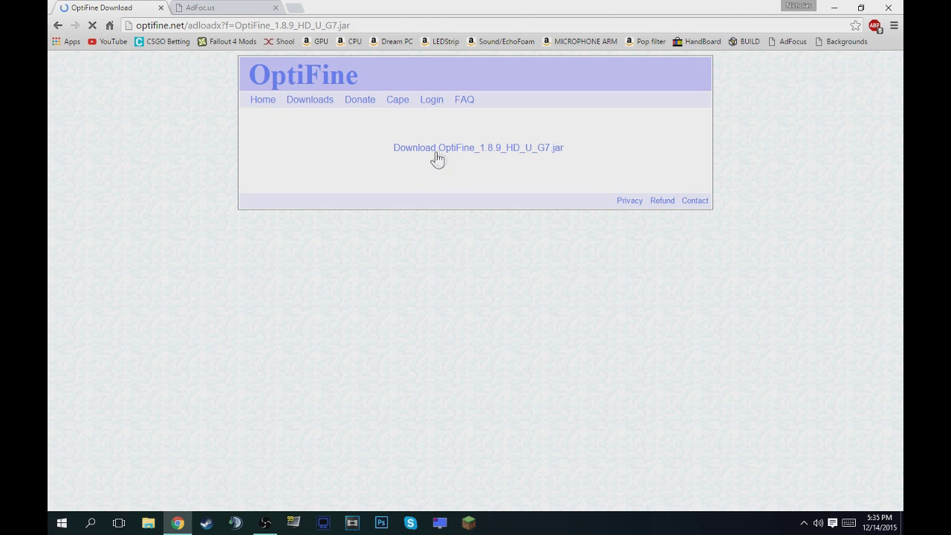
{"action": "left_click", "coordinate": [491, 152]}
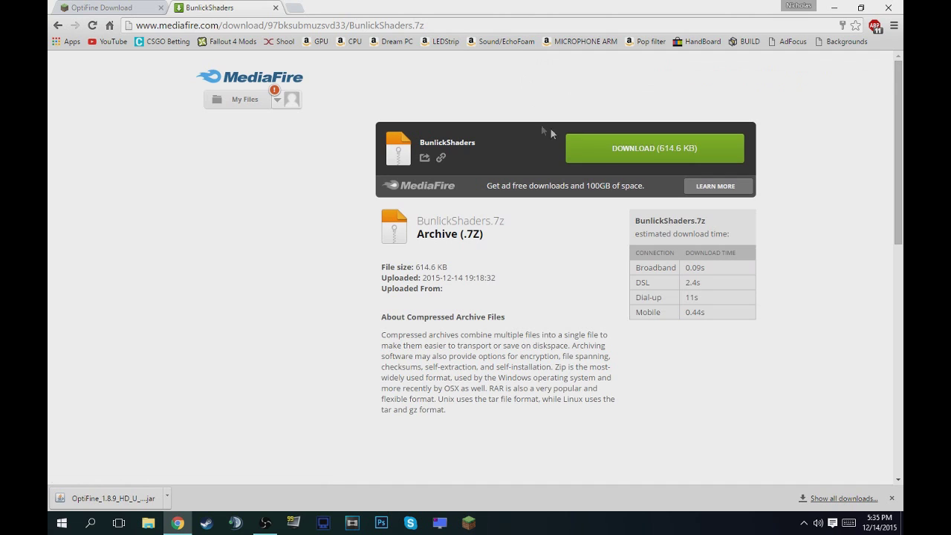
{"action": "left_click", "coordinate": [682, 154]}
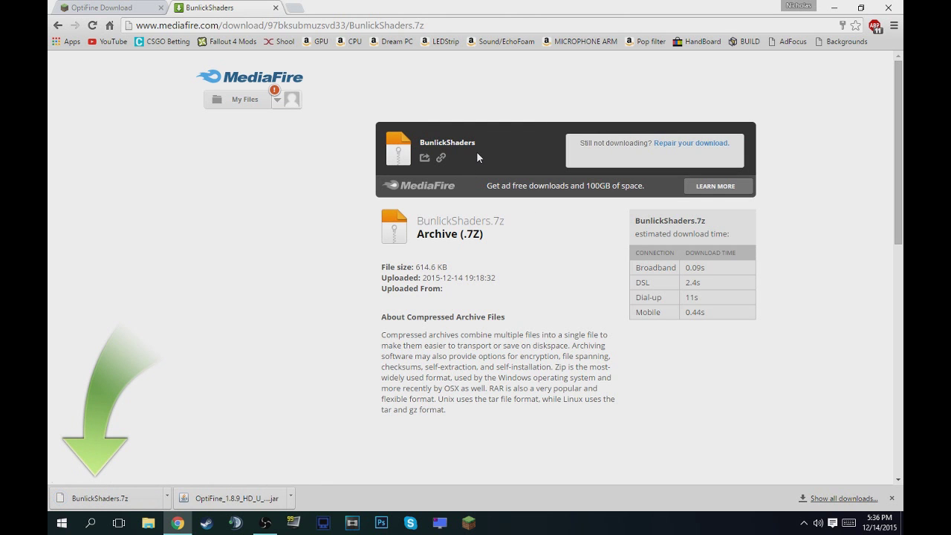
- Place the downloaded BunlickShaders archive and OptiFine jar on the desktop, one above the other near its middle, with the browser minimized
{"action": "left_click", "coordinate": [860, 7]}
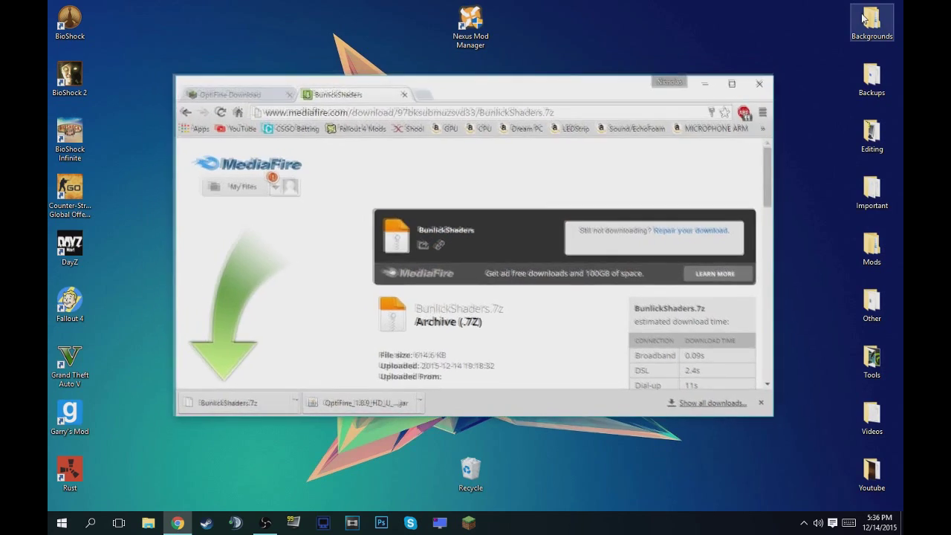
{"action": "left_click_drag", "start_coordinate": [238, 402], "coordinate": [132, 141]}
{"action": "left_click_drag", "start_coordinate": [364, 403], "coordinate": [159, 141]}
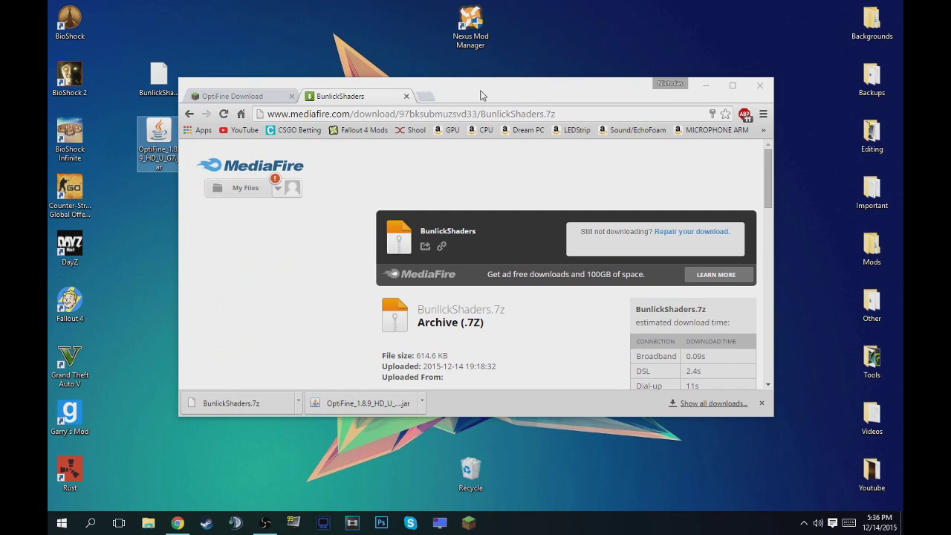
{"action": "left_click_drag", "start_coordinate": [473, 95], "coordinate": [511, 84]}
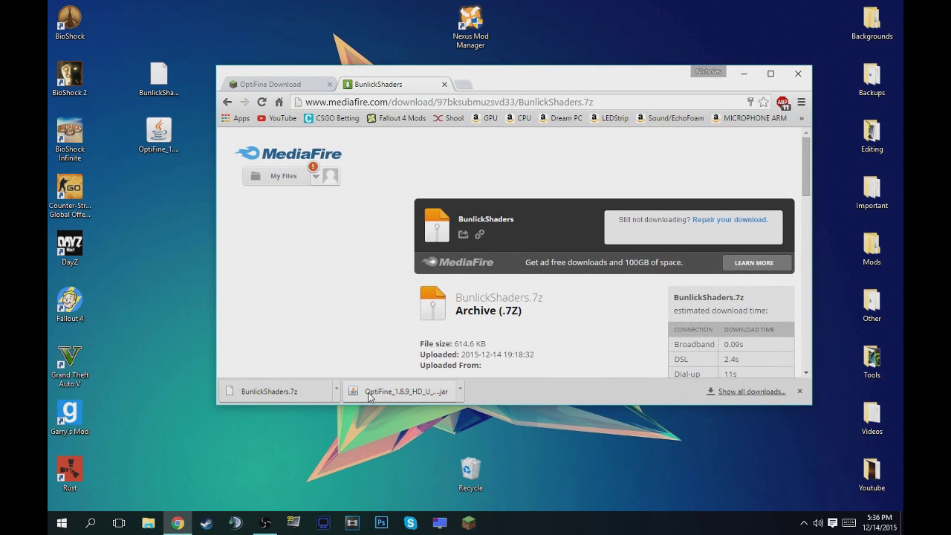
{"action": "left_click", "coordinate": [744, 74]}
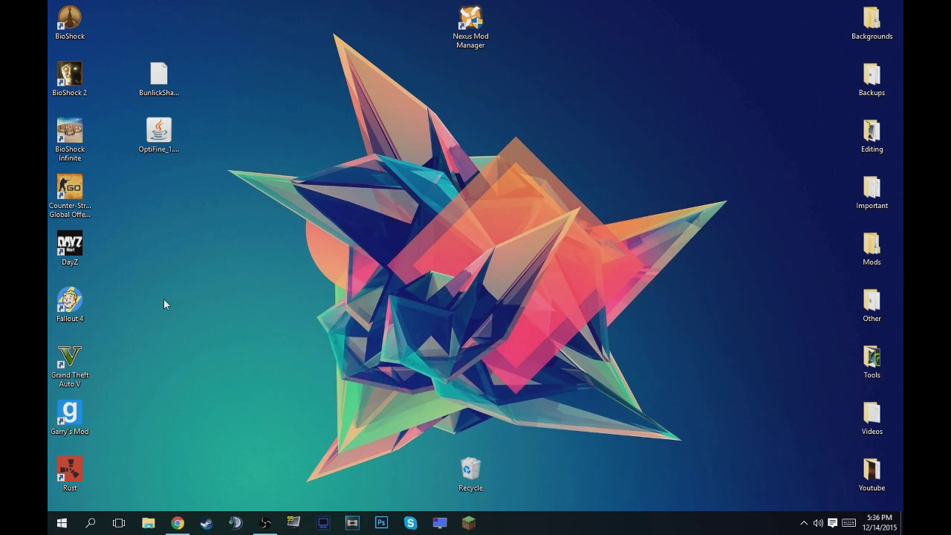
{"action": "left_click_drag", "start_coordinate": [182, 206], "coordinate": [478, 201]}
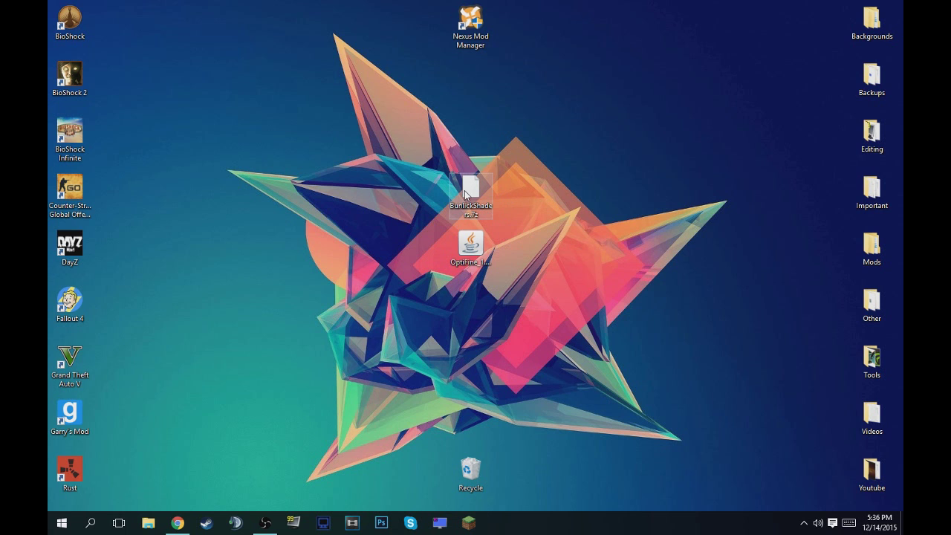
- Extract the BunlickShaders.7z archive into its own BunlickShaders folder on the desktop using 7-Zip
{"action": "right_click", "coordinate": [466, 194]}
{"action": "mouse_move", "coordinate": [530, 213]}
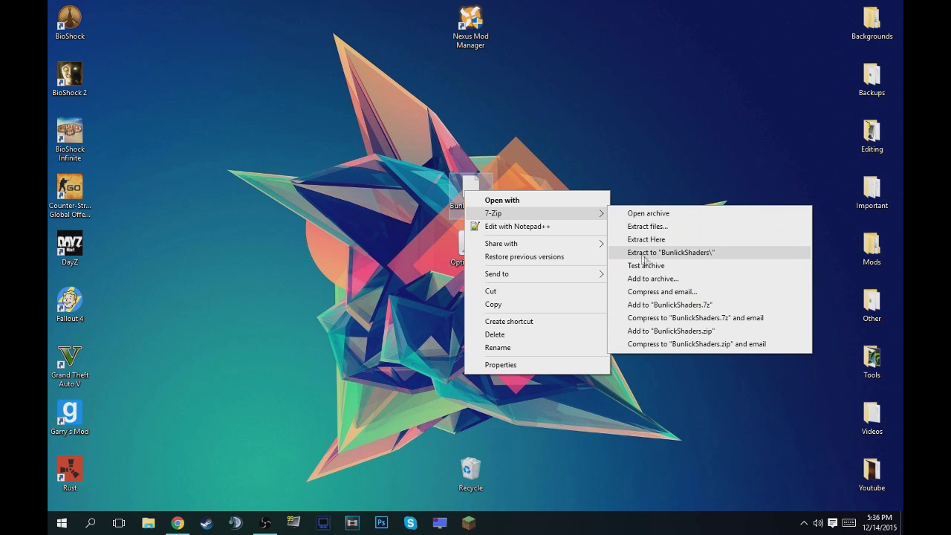
{"action": "left_click", "coordinate": [703, 255]}
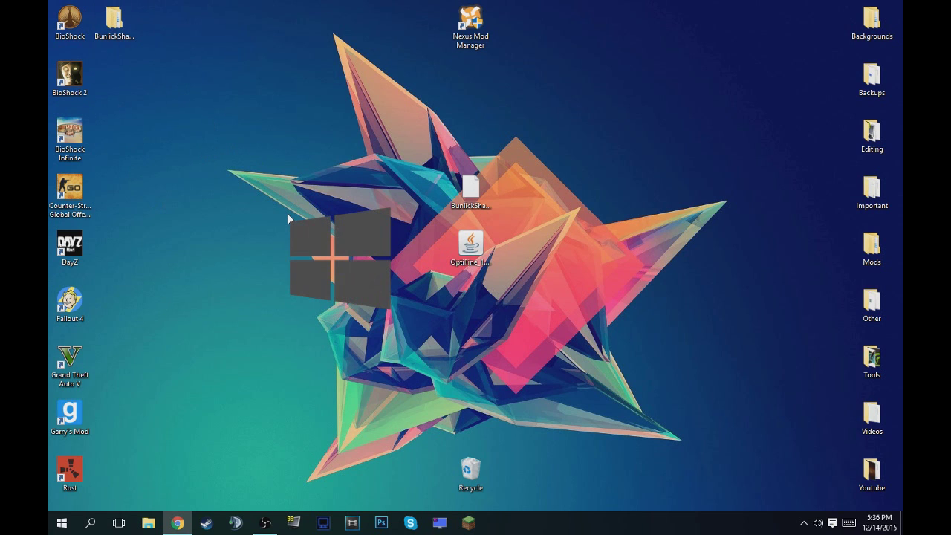
- Open the Roaming application data folder by running %appdata%
{"action": "key", "text": "super+r"}
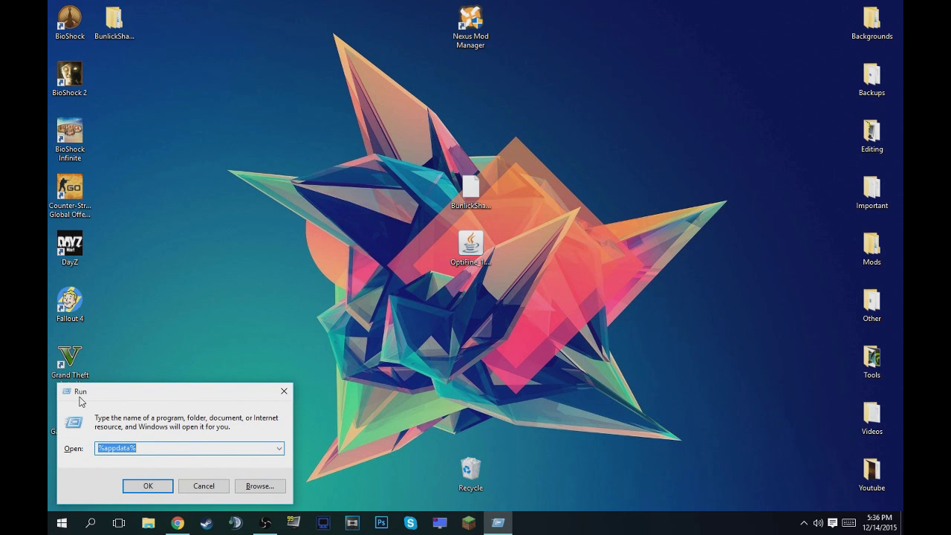
{"action": "type", "text": "%appdata"}
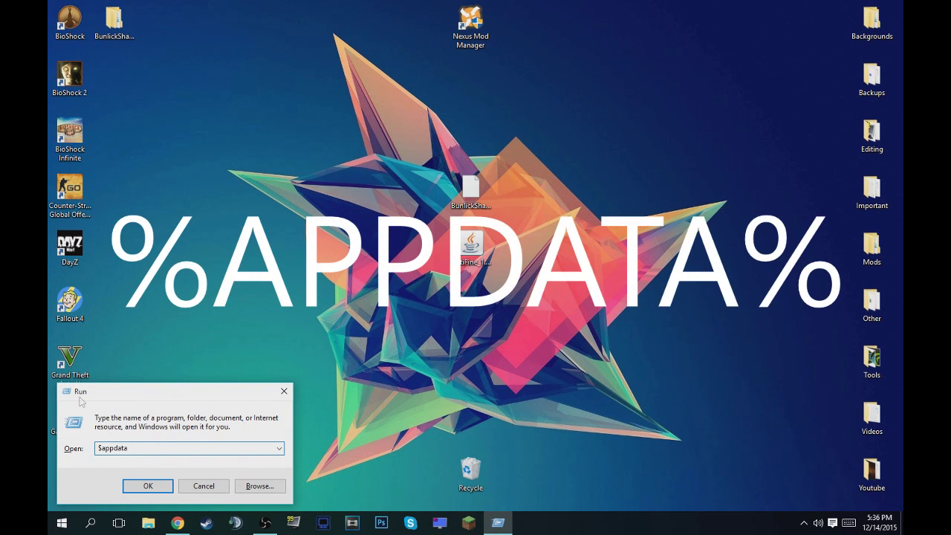
{"action": "key", "text": "BackSpace"}
{"action": "key", "text": "BackSpace"}
{"action": "key", "text": "BackSpace"}
{"action": "key", "text": "BackSpace"}
{"action": "key", "text": "BackSpace"}
{"action": "key", "text": "BackSpace"}
{"action": "key", "text": "BackSpace"}
{"action": "type", "text": "%"}
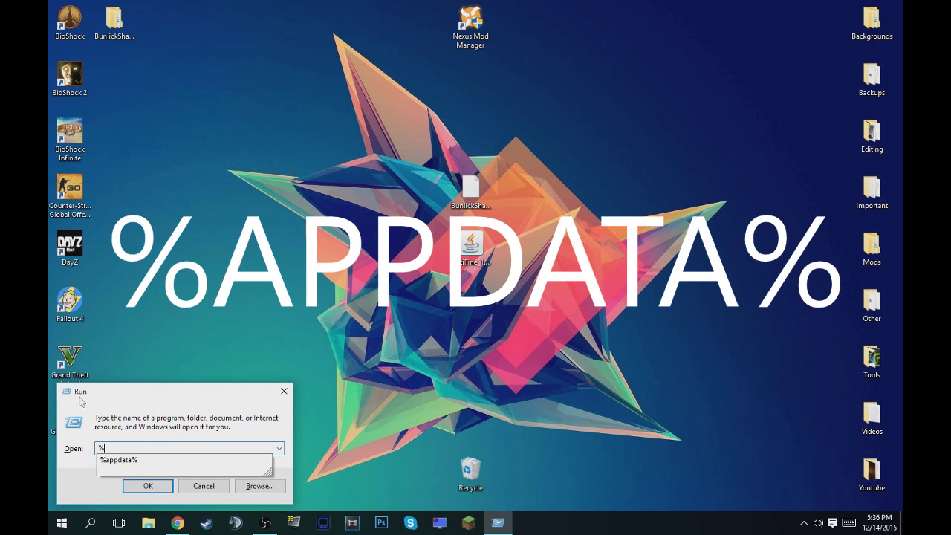
{"action": "type", "text": "appdata%"}
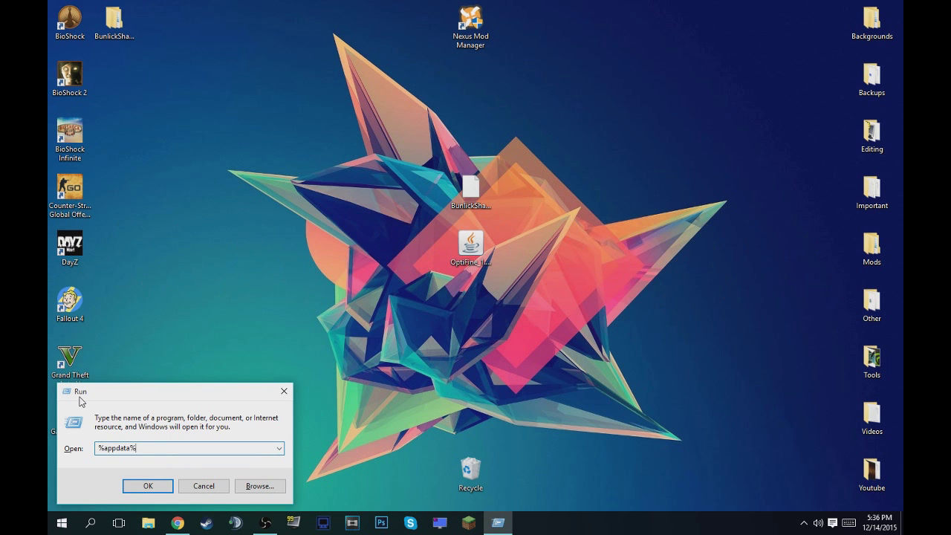
{"action": "left_click", "coordinate": [141, 485]}
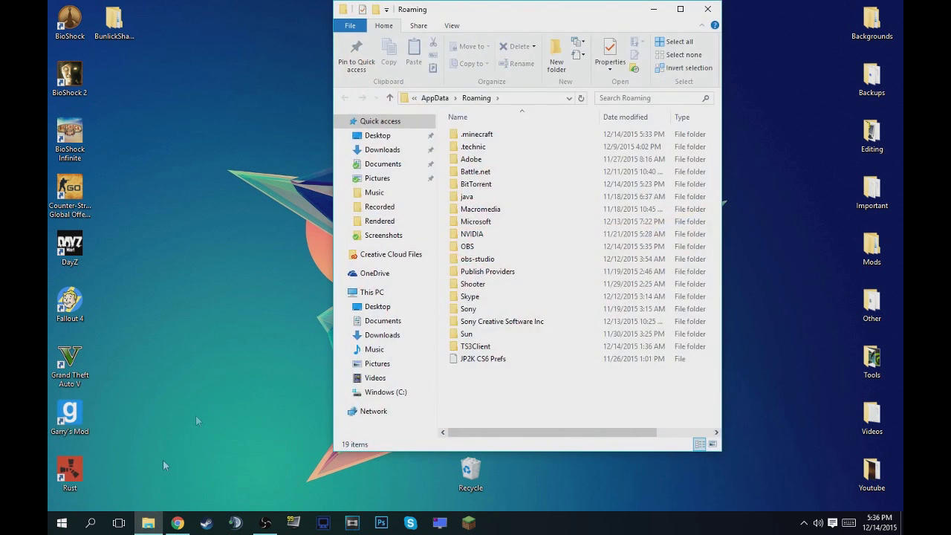
- Go into the .minecraft folder inside Roaming, with its window placed clear of the files on the desktop
{"action": "left_click_drag", "start_coordinate": [510, 17], "coordinate": [240, 37]}
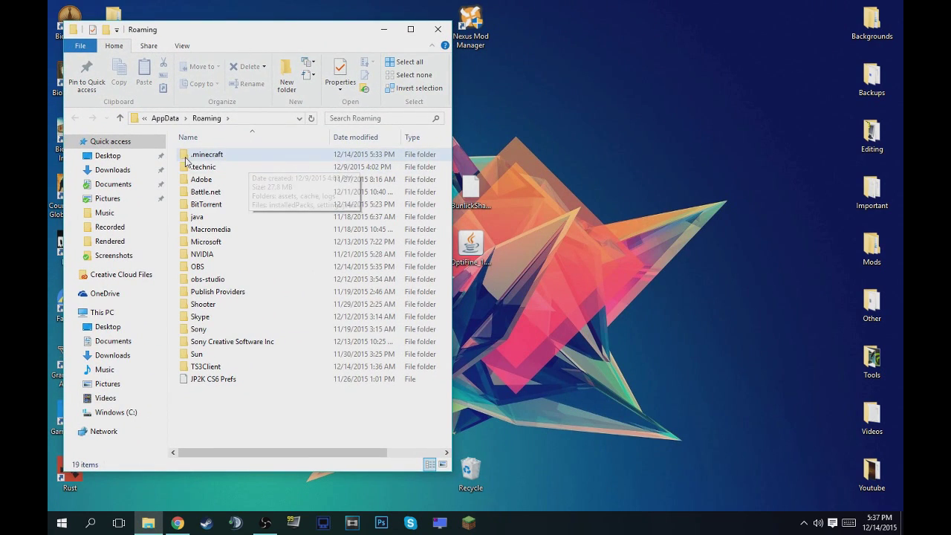
{"action": "left_click", "coordinate": [254, 158]}
{"action": "double_click", "coordinate": [253, 157]}
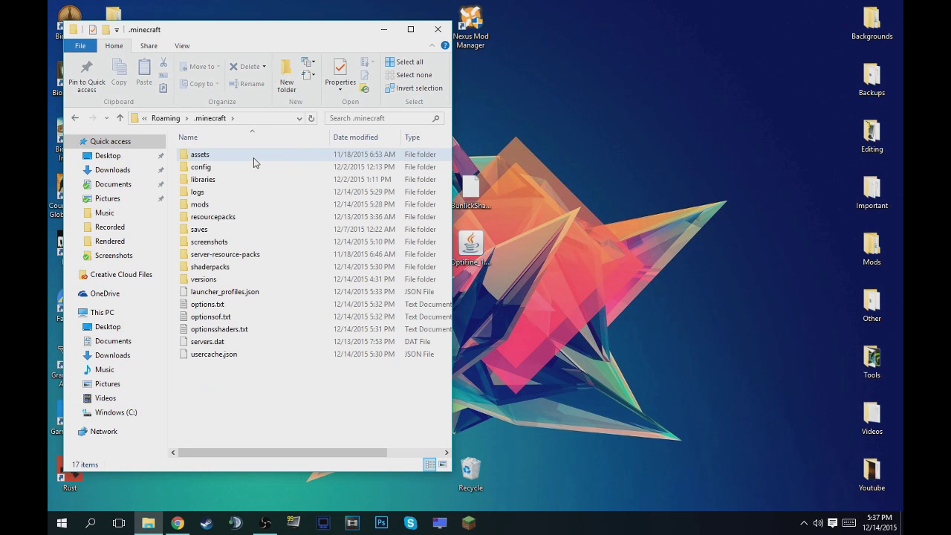
- Create a folder named mods inside .minecraft and merge it with the existing folder of that name
{"action": "right_click", "coordinate": [218, 396]}
{"action": "right_click", "coordinate": [236, 236]}
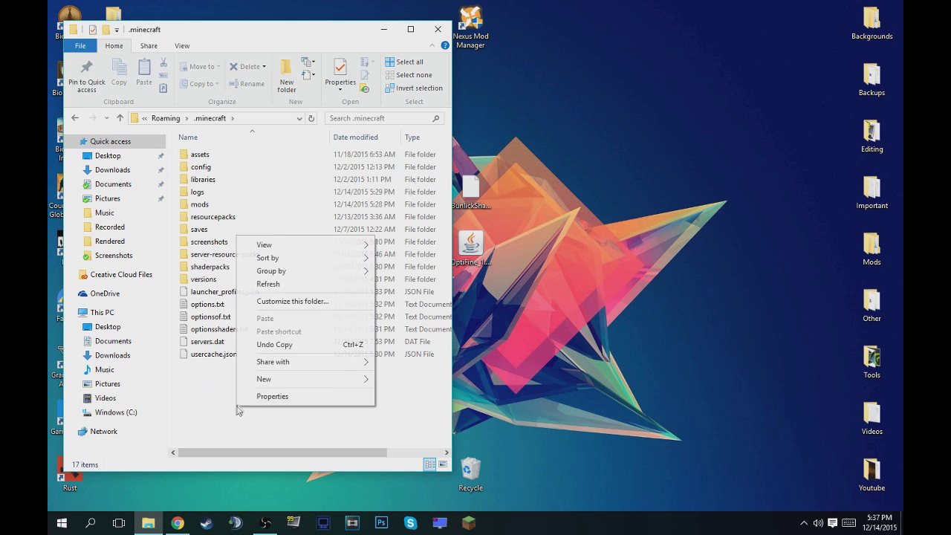
{"action": "mouse_move", "coordinate": [283, 383]}
{"action": "left_click", "coordinate": [441, 380]}
{"action": "type", "text": "mods"}
{"action": "key", "text": "Return"}
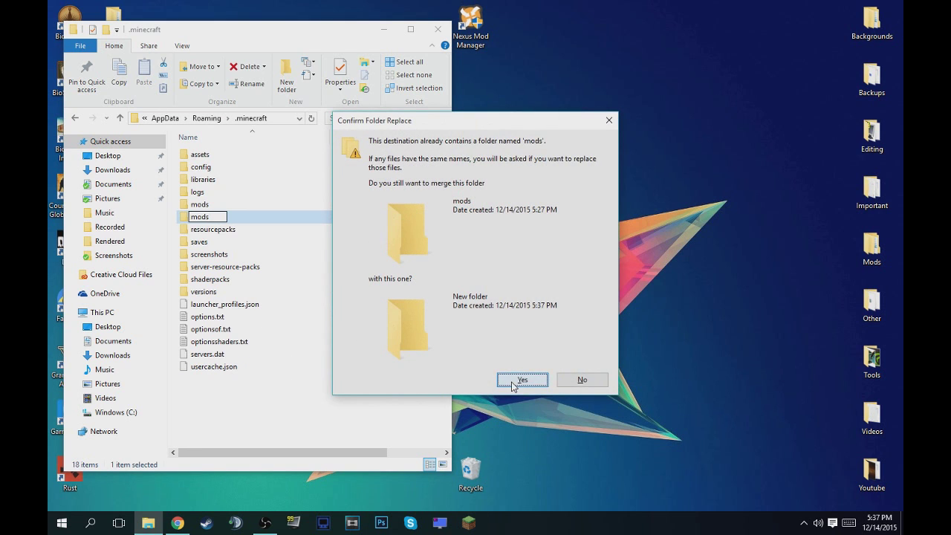
{"action": "left_click", "coordinate": [520, 380]}
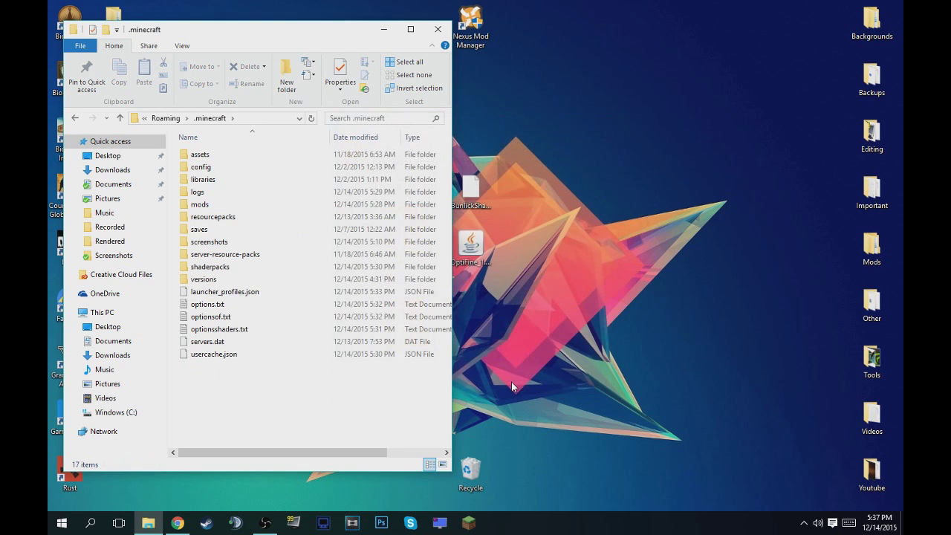
- Move the OptiFine jar from the desktop into the mods folder, and run it to install OptiFine
{"action": "double_click", "coordinate": [235, 207]}
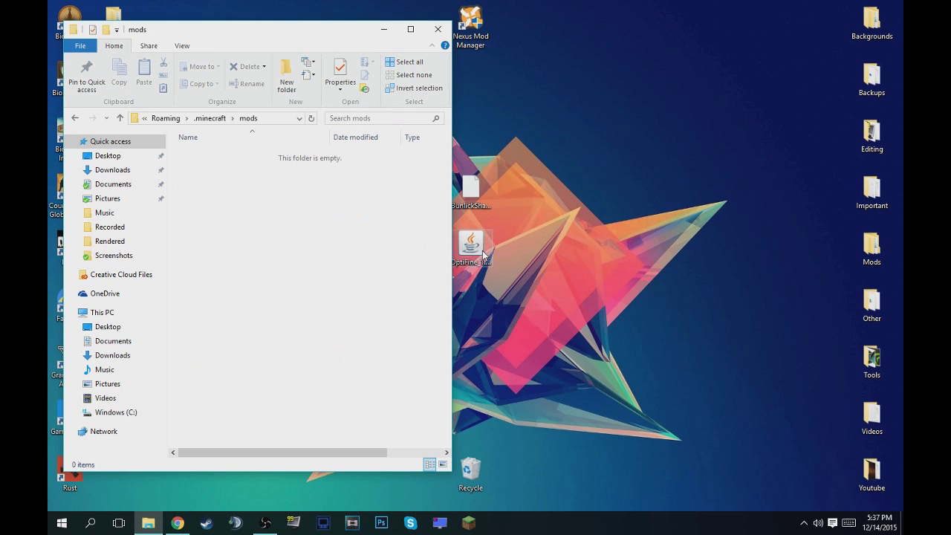
{"action": "left_click_drag", "start_coordinate": [470, 245], "coordinate": [231, 199]}
{"action": "double_click", "coordinate": [246, 159]}
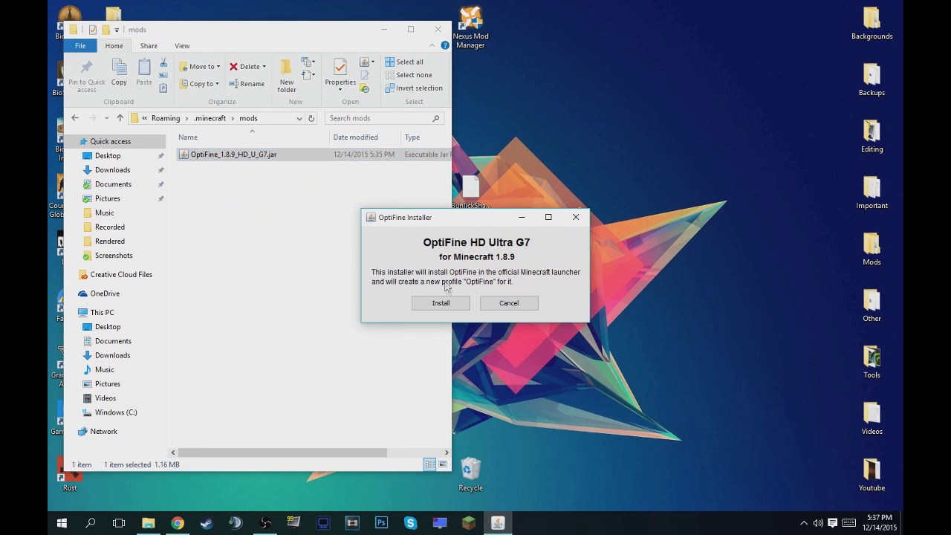
{"action": "left_click", "coordinate": [439, 303]}
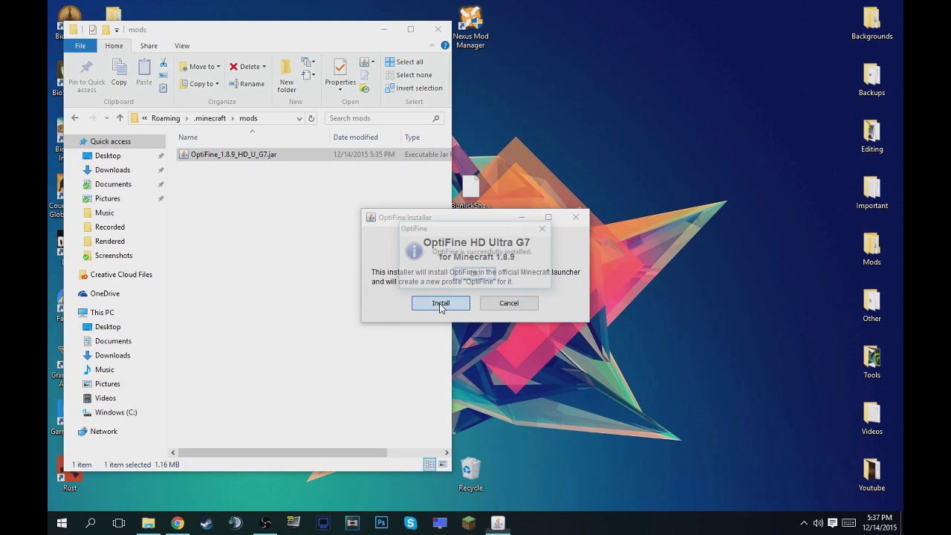
{"action": "left_click", "coordinate": [478, 277]}
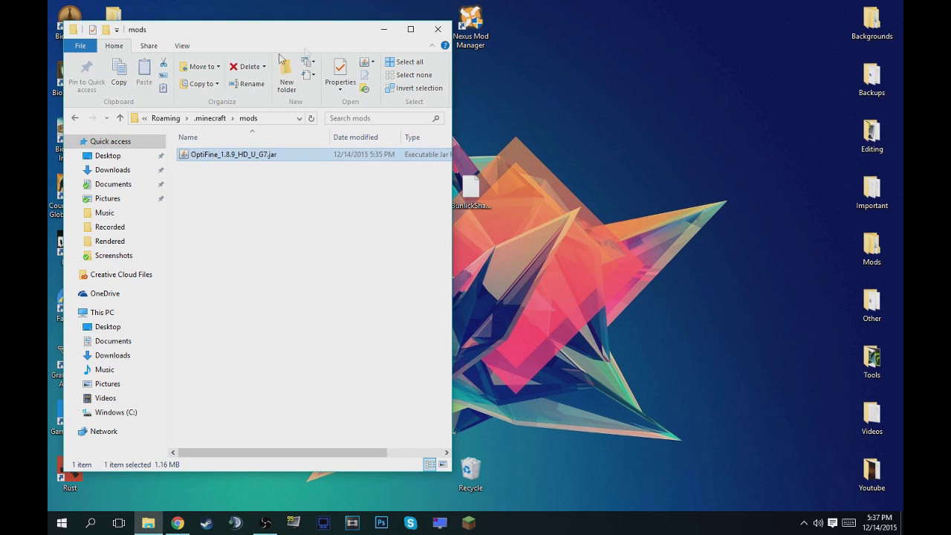
{"action": "left_click_drag", "start_coordinate": [290, 36], "coordinate": [463, 33]}
{"action": "key", "text": "BackSpace"}
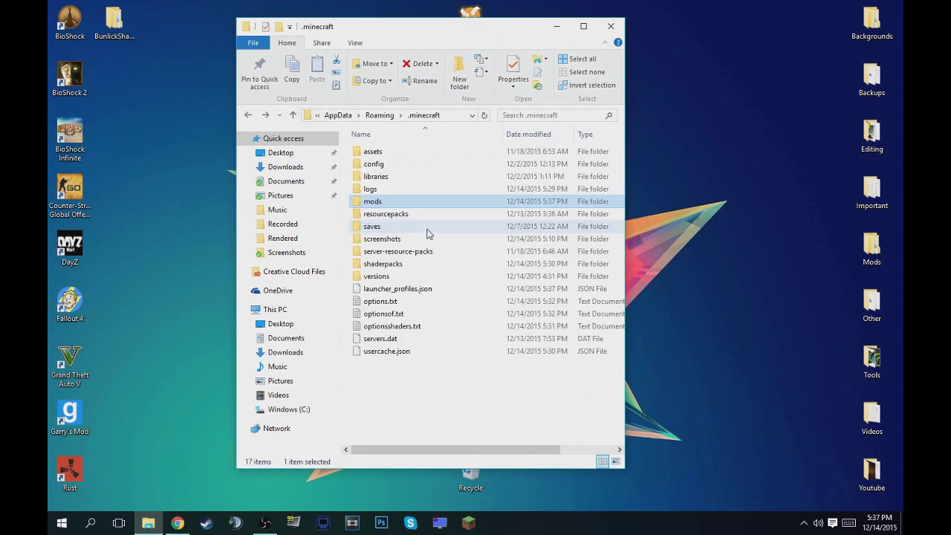
- Start the Minecraft launcher, select the OptiFine profile and launch the game
{"action": "left_click", "coordinate": [468, 522]}
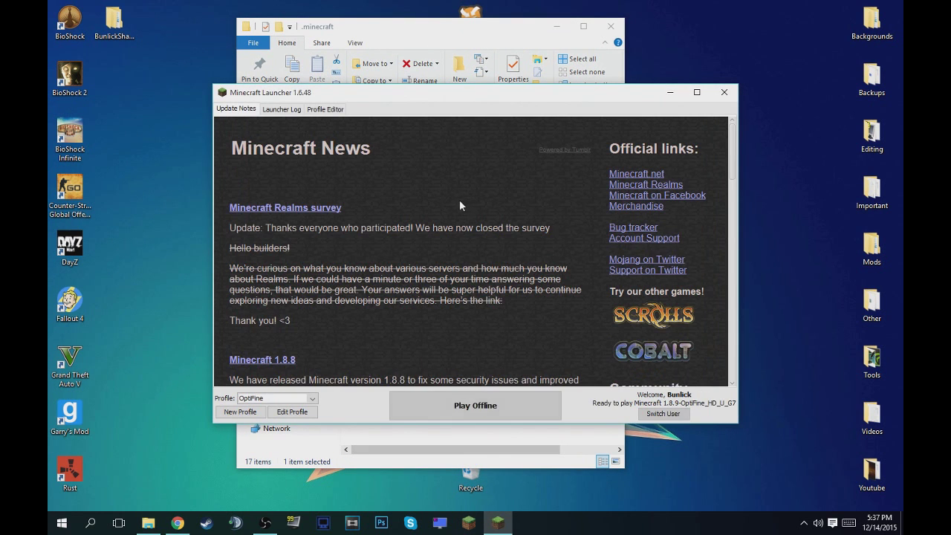
{"action": "left_click", "coordinate": [313, 398]}
{"action": "left_click", "coordinate": [258, 420]}
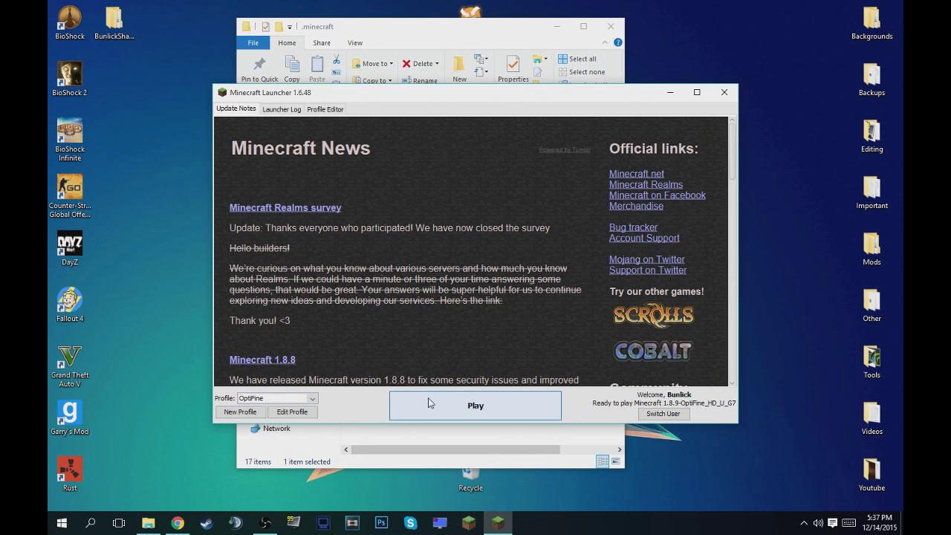
{"action": "left_click", "coordinate": [475, 406]}
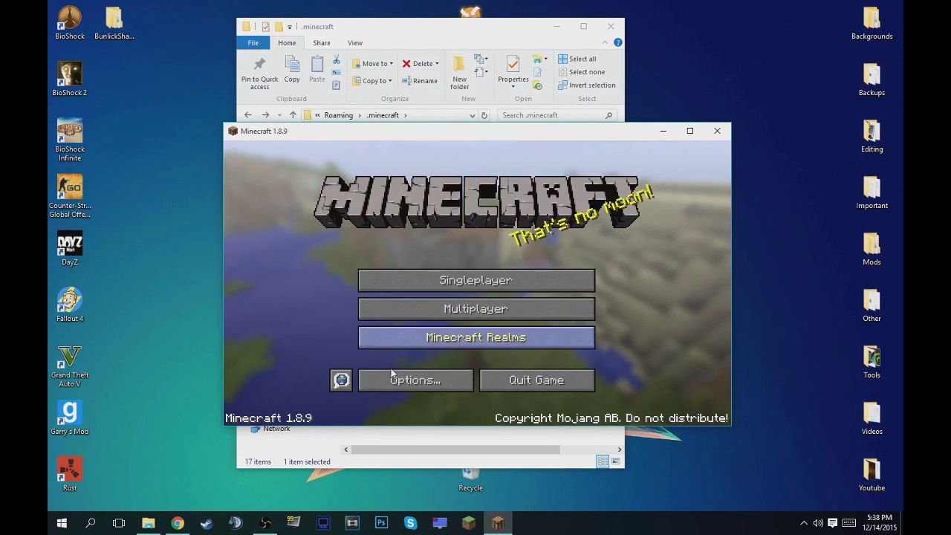
- Go to the Shaders options in Minecraft's video settings and open the shader packs folder
{"action": "left_click", "coordinate": [409, 387]}
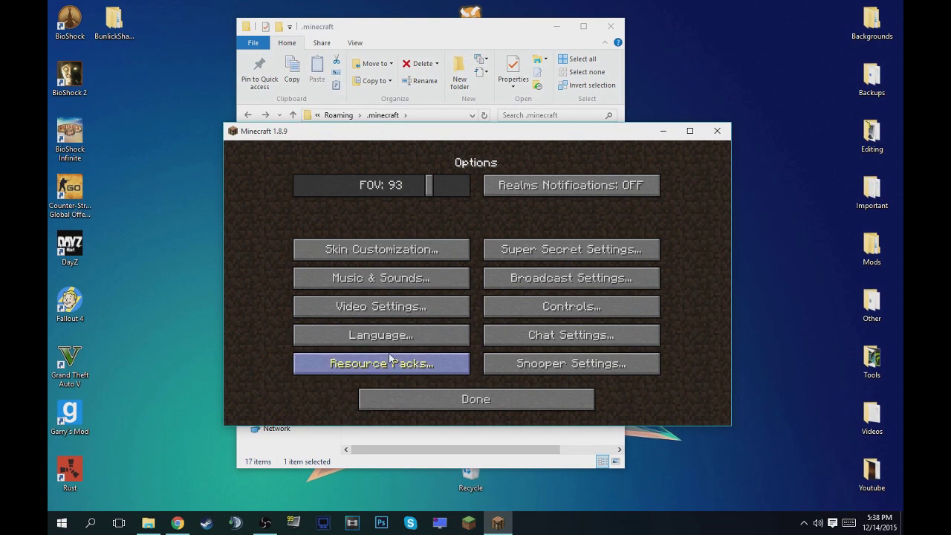
{"action": "left_click", "coordinate": [377, 311]}
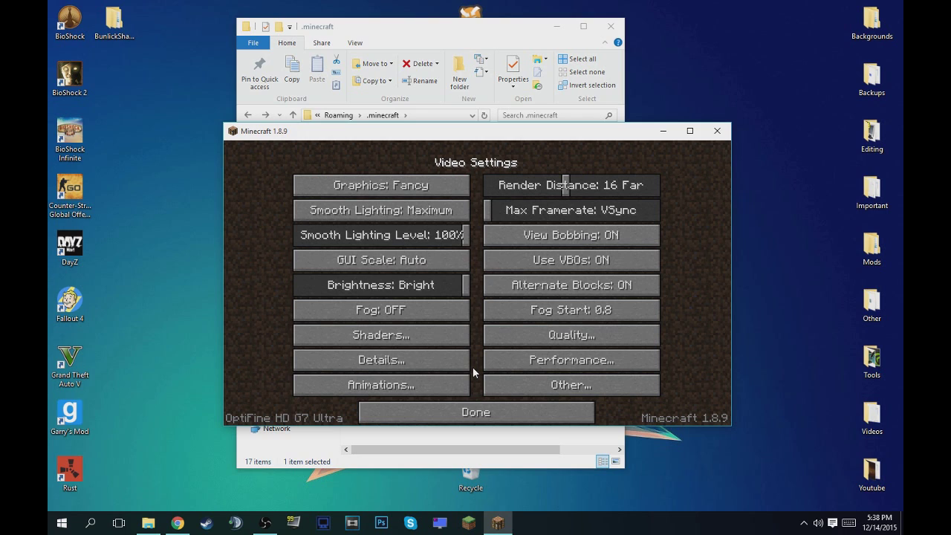
{"action": "left_click", "coordinate": [378, 338]}
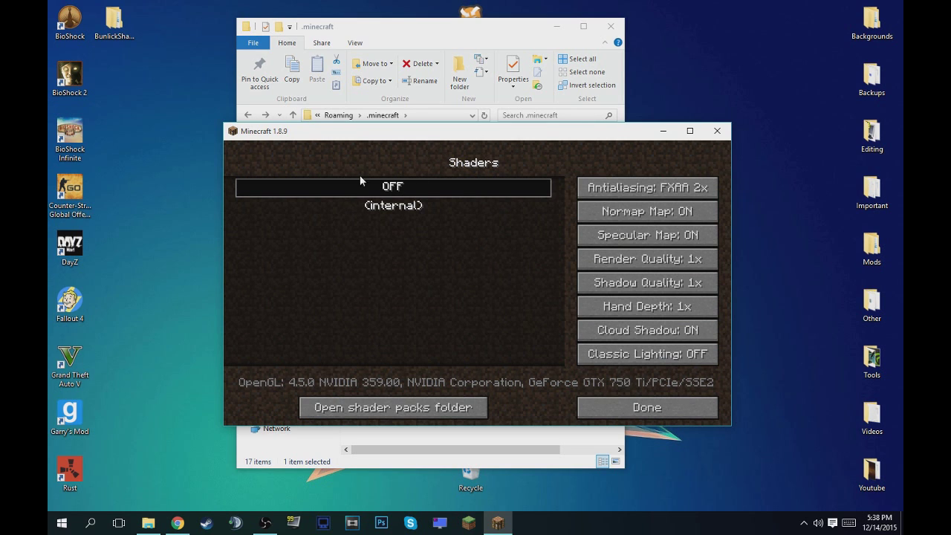
{"action": "left_click", "coordinate": [396, 410]}
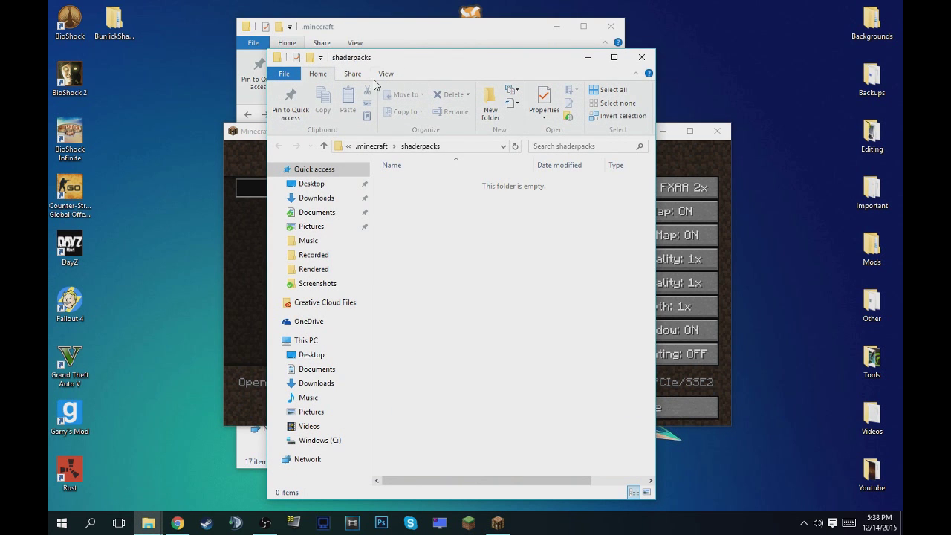
{"action": "left_click_drag", "start_coordinate": [438, 68], "coordinate": [587, 39]}
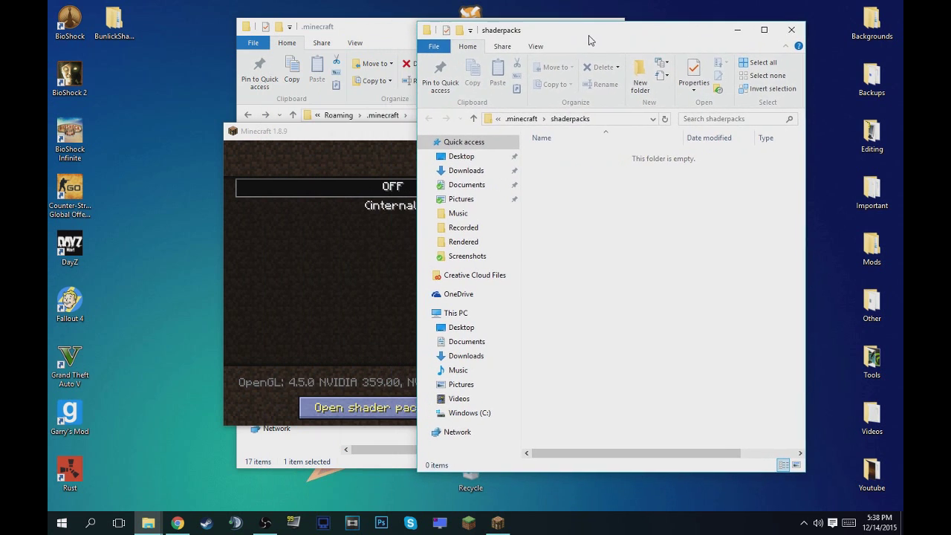
- Open the inner BunlickShaders folder of the extracted archive and arrange it side by side with the shaderpacks folder
{"action": "double_click", "coordinate": [126, 30]}
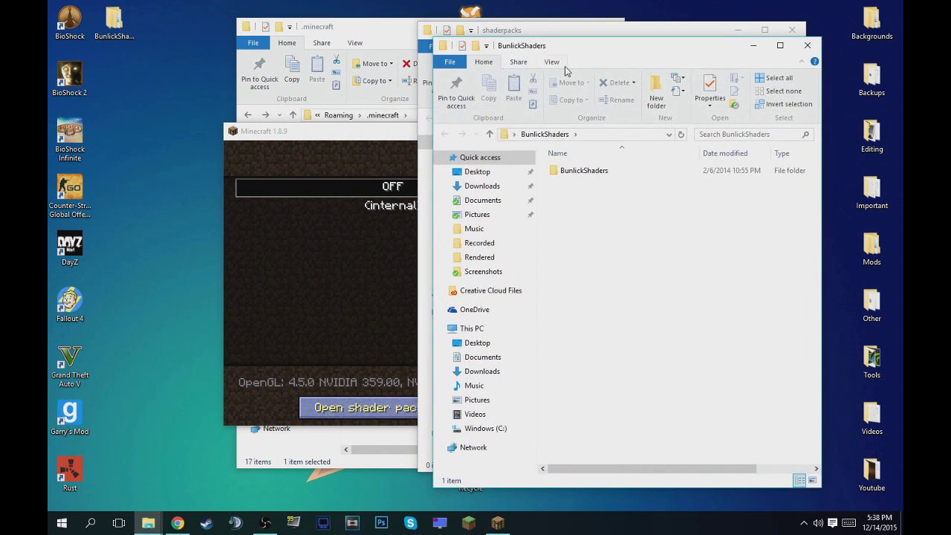
{"action": "left_click_drag", "start_coordinate": [604, 52], "coordinate": [250, 38]}
{"action": "double_click", "coordinate": [238, 159]}
{"action": "left_click_drag", "start_coordinate": [537, 34], "coordinate": [598, 38]}
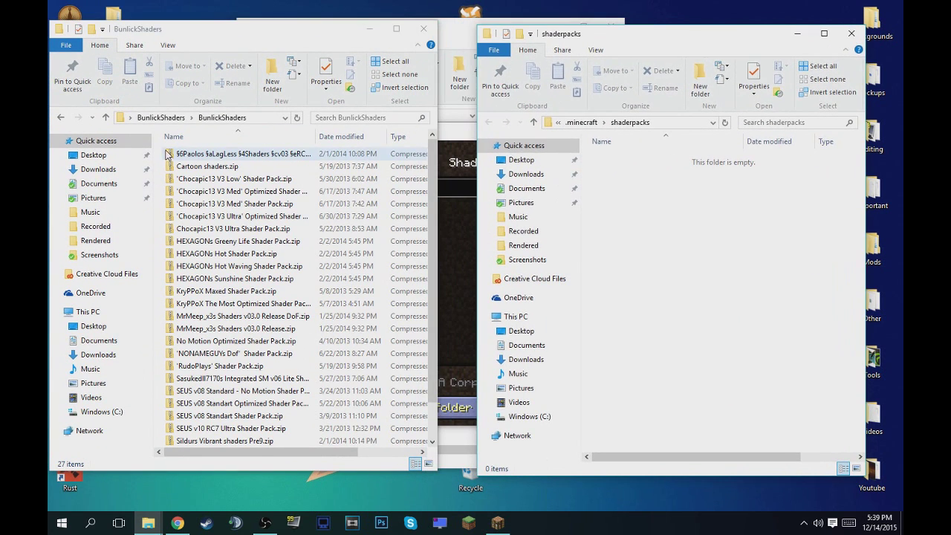
- Move all shader pack zips from the BunlickShaders folder into the shaderpacks folder, and close both folder windows
{"action": "left_click_drag", "start_coordinate": [165, 154], "coordinate": [685, 292]}
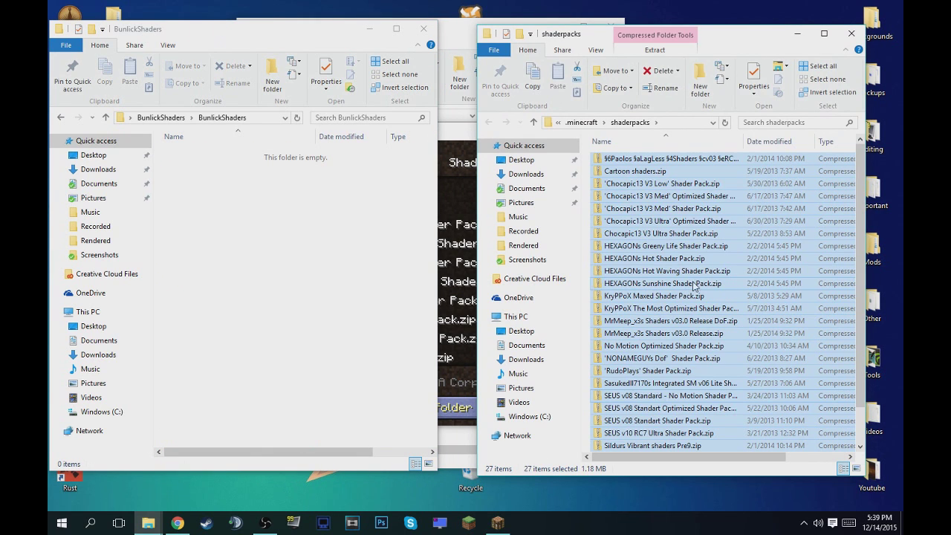
{"action": "left_click", "coordinate": [851, 35]}
{"action": "left_click", "coordinate": [424, 29]}
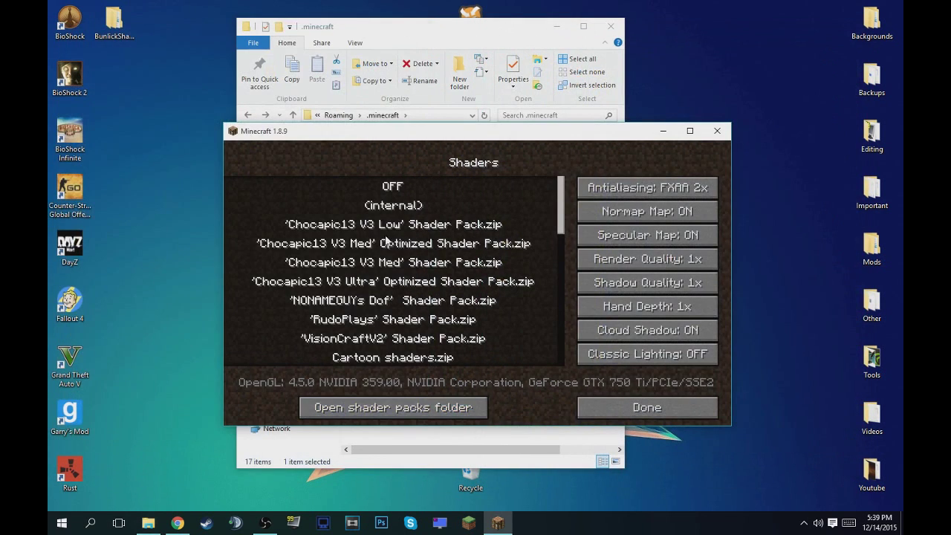
- Maximize the Minecraft window and look through the added packs in the Shaders list
{"action": "double_click", "coordinate": [452, 138]}
{"action": "scroll", "coordinate": [442, 245], "scroll_direction": "up", "scroll_amount": 13}
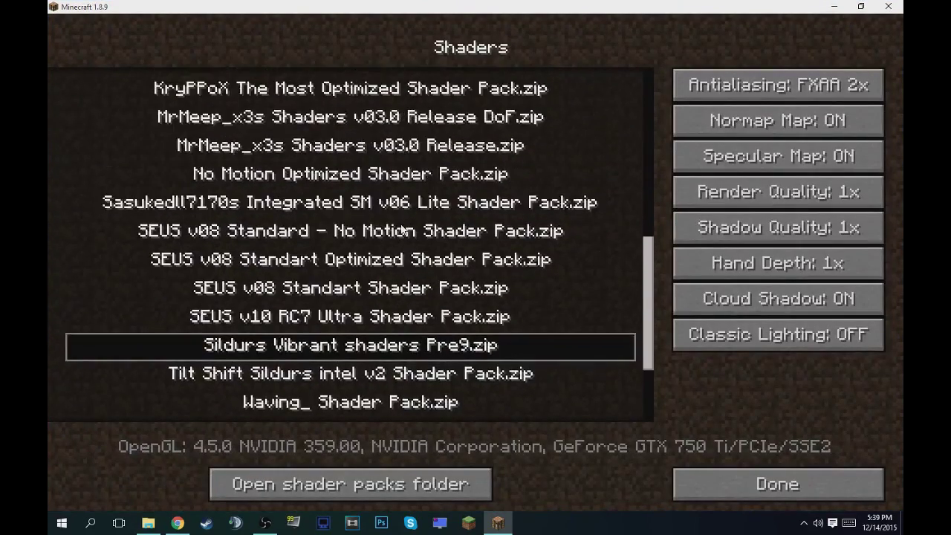
{"action": "scroll", "coordinate": [352, 131], "scroll_direction": "down", "scroll_amount": 2}
{"action": "scroll", "coordinate": [353, 130], "scroll_direction": "down", "scroll_amount": 7}
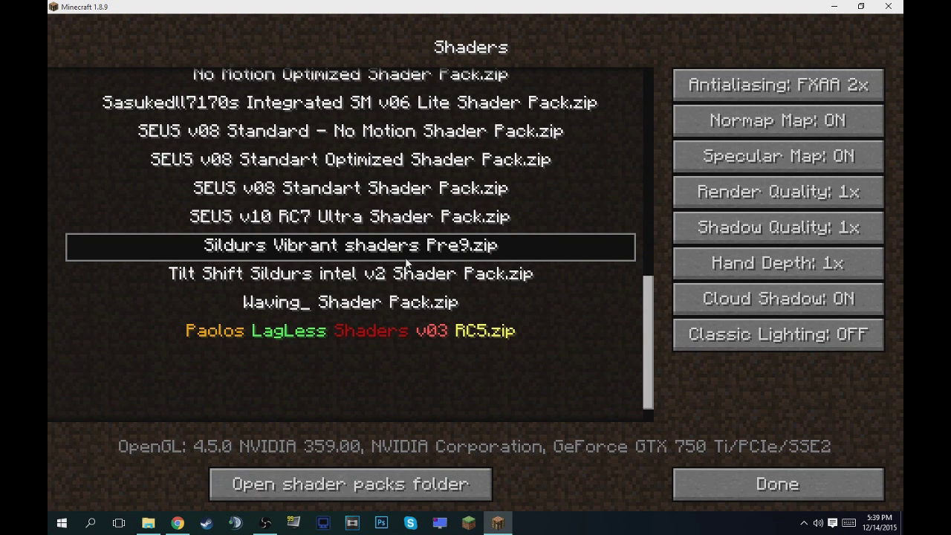
- Leave the Shaders and options screens, and load the Survival Mode world in singleplayer
{"action": "left_click", "coordinate": [768, 485]}
{"action": "left_click", "coordinate": [466, 432]}
{"action": "left_click", "coordinate": [468, 419]}
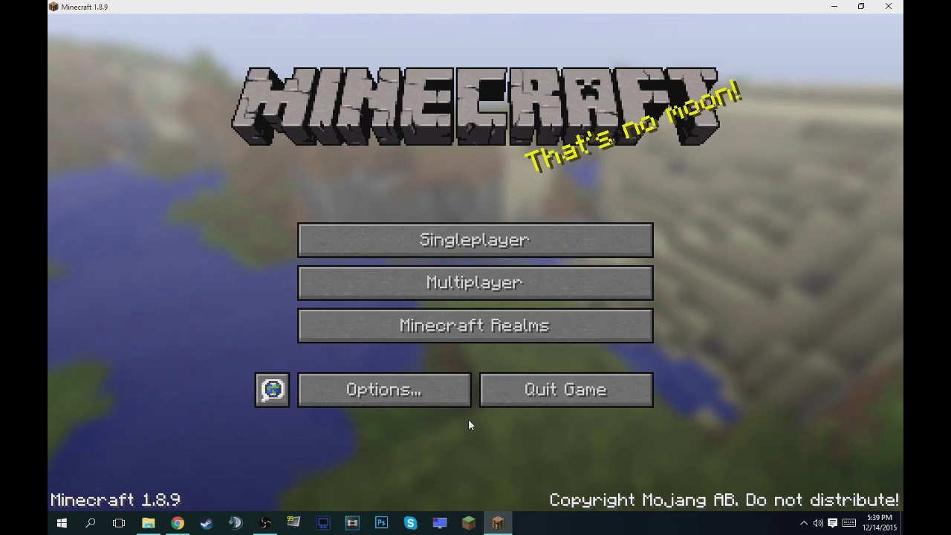
{"action": "left_click", "coordinate": [462, 238]}
{"action": "left_click", "coordinate": [392, 116]}
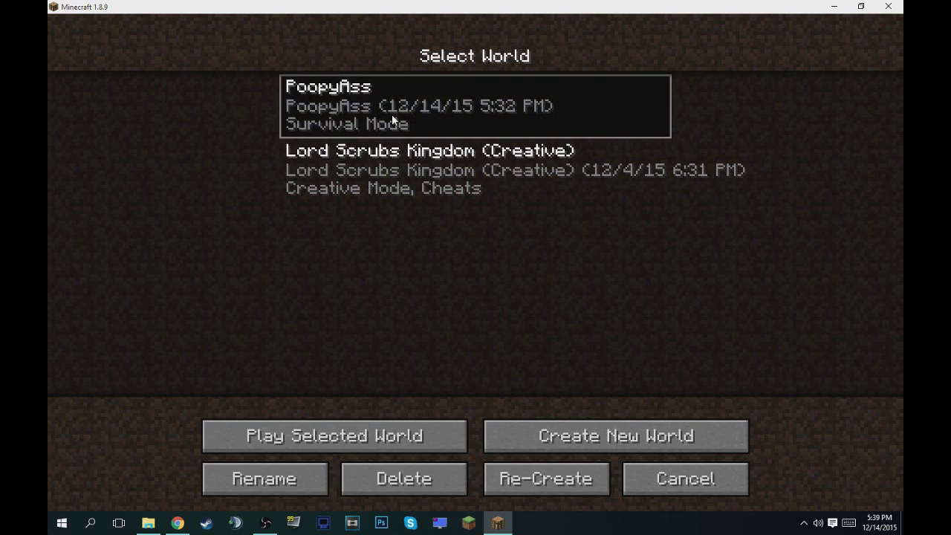
{"action": "left_click", "coordinate": [336, 431]}
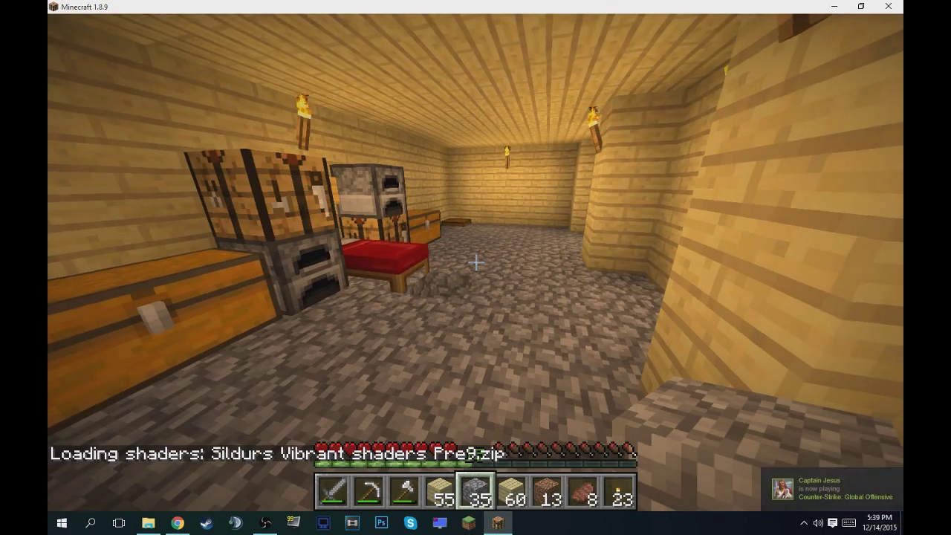
- Walk out of the house and around the stairs and hillside to examine the shader's lighting, shadows and water
{"action": "key", "text": "w"}
{"action": "right_click", "coordinate": [476, 262]}
{"action": "key", "text": "w"}
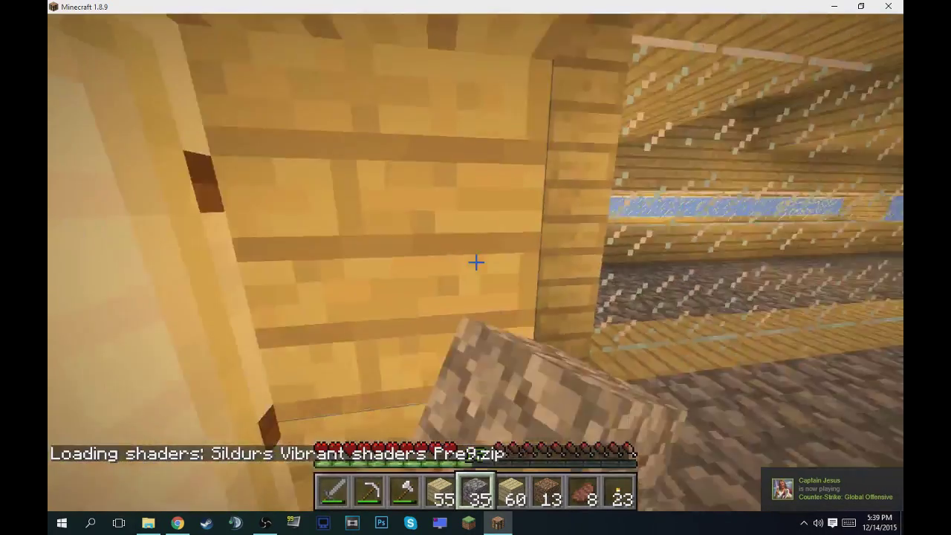
{"action": "key", "text": "w"}
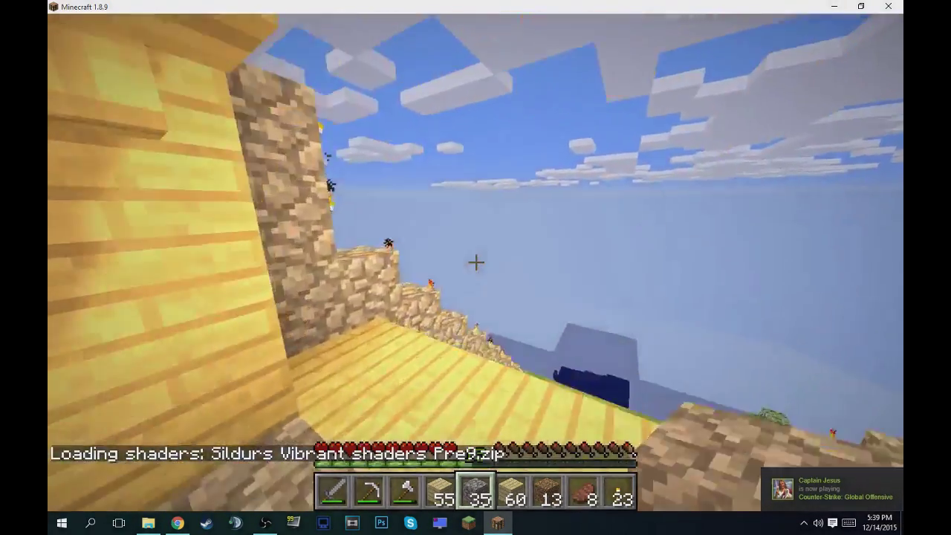
{"action": "key", "text": "w"}
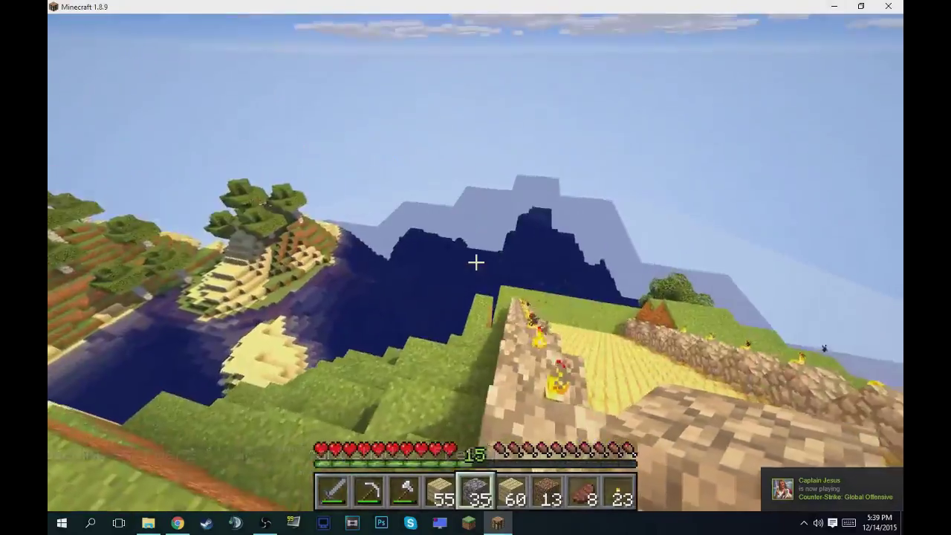
{"action": "key", "text": "w"}
{"action": "key", "text": "w"}
{"action": "key", "text": "w"}
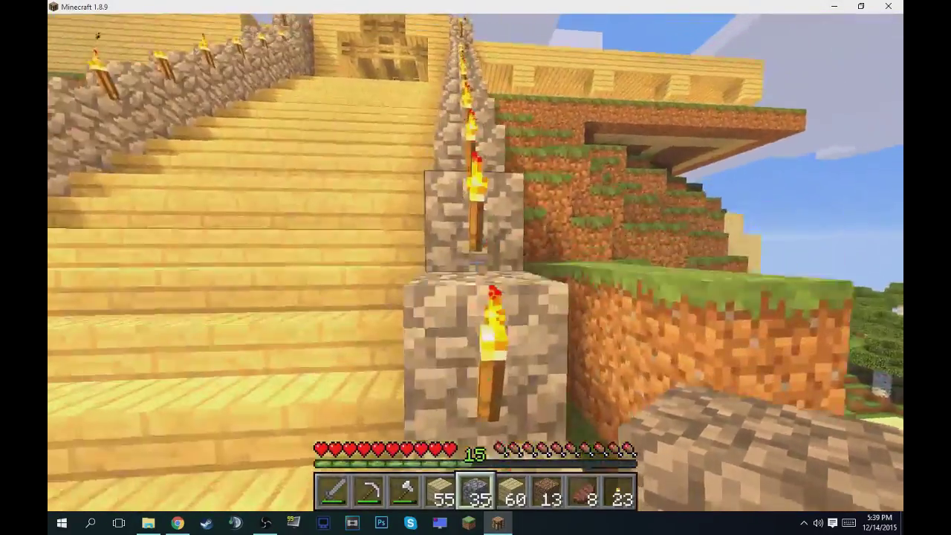
{"action": "key", "text": "w"}
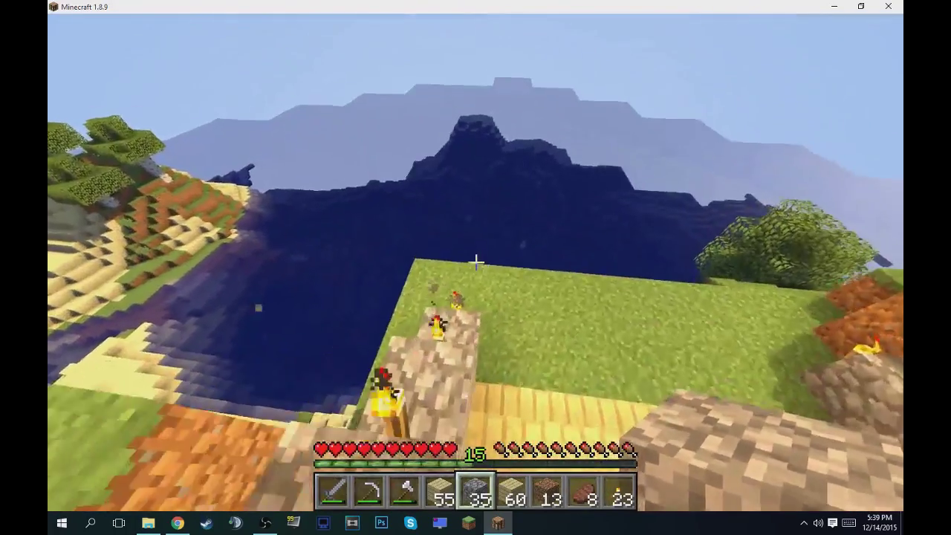
{"action": "mouse_move", "coordinate": [476, 261]}
- Open the Shaders list from within the world, look through the available shader packs and return to the game
{"action": "key", "text": "Escape"}
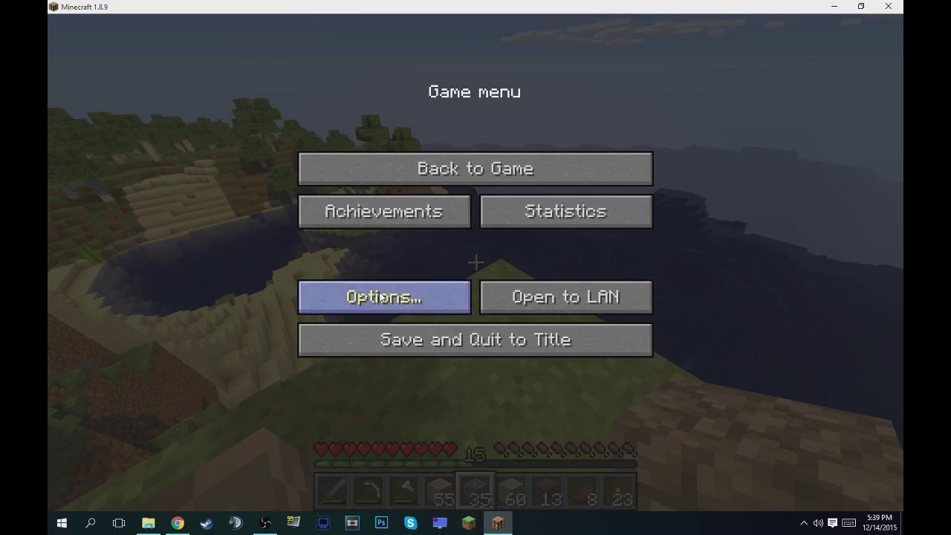
{"action": "left_click", "coordinate": [382, 295]}
{"action": "left_click", "coordinate": [357, 208]}
{"action": "left_click", "coordinate": [328, 318]}
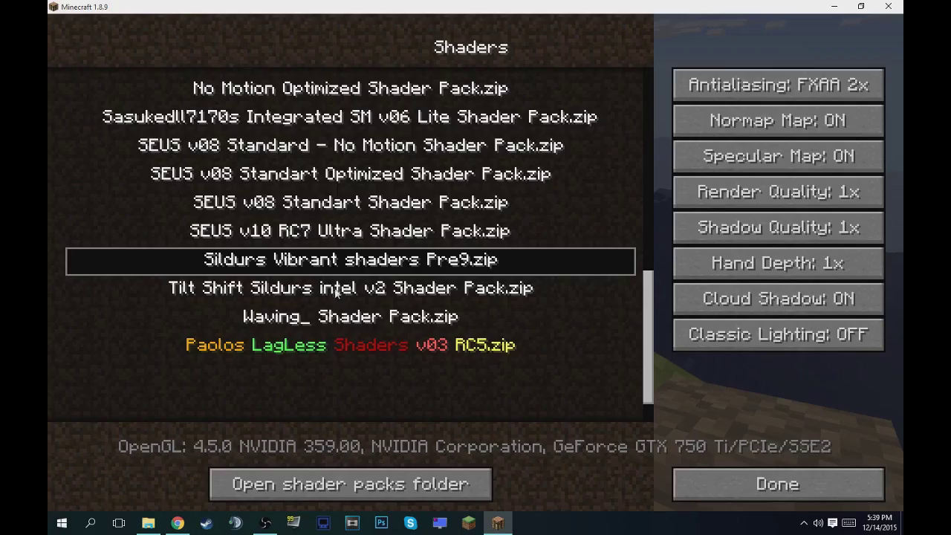
{"action": "scroll", "coordinate": [423, 245], "scroll_direction": "up", "scroll_amount": 10}
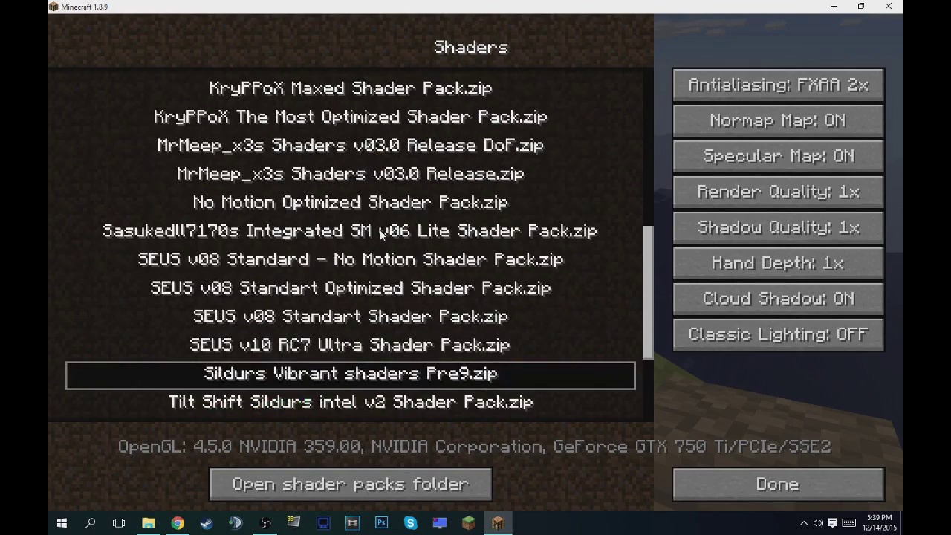
{"action": "scroll", "coordinate": [381, 231], "scroll_direction": "up", "scroll_amount": 3}
{"action": "key", "text": "Escape"}
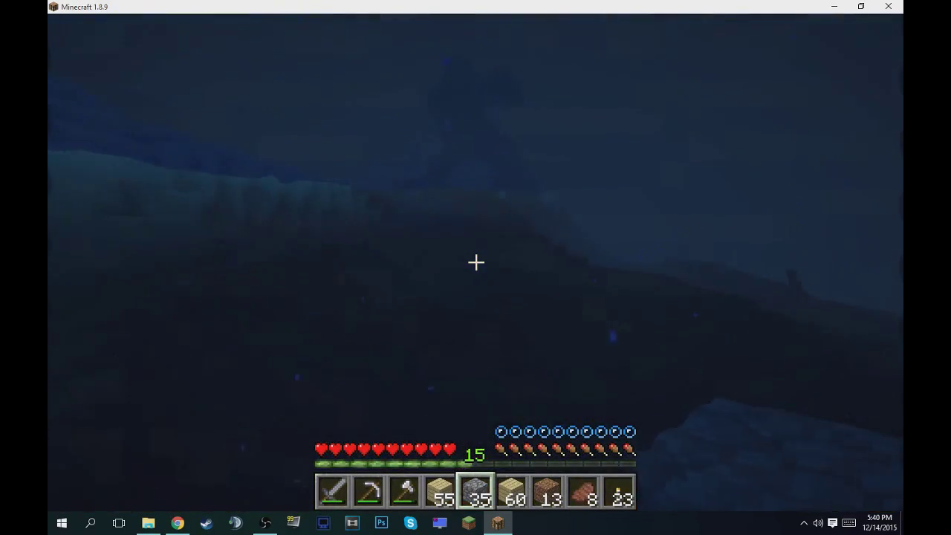
- Swim up out of the water and walk along the sandy shore to examine the shader effects
{"action": "key", "text": "space"}
{"action": "key", "text": "w"}
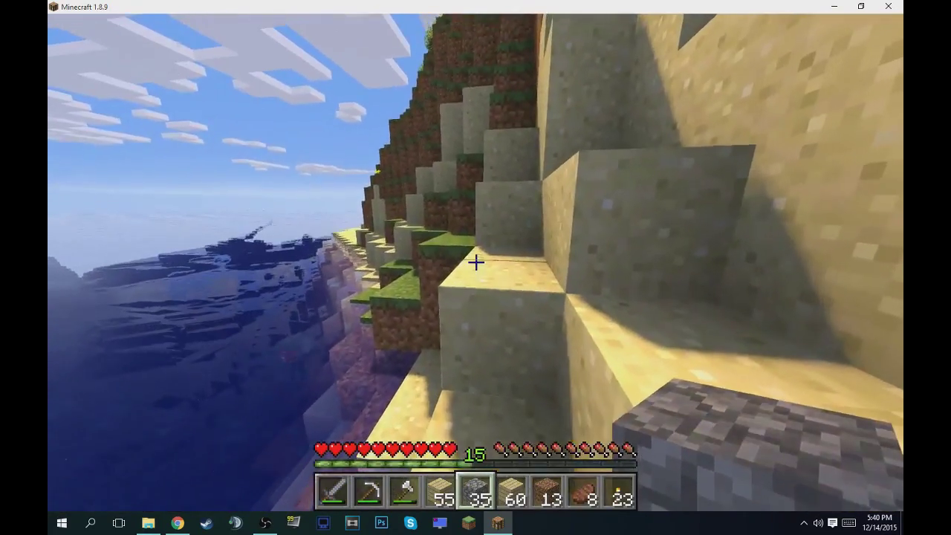
- Activate the ModernHD1.8.8.zip resource pack above Default, and return to the game world
{"action": "key", "text": "Escape"}
{"action": "left_click", "coordinate": [359, 296]}
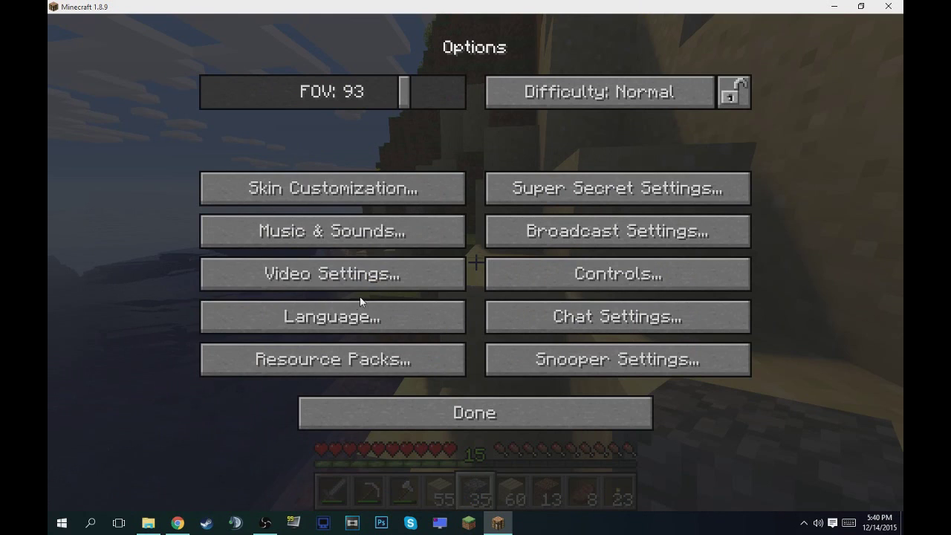
{"action": "left_click", "coordinate": [327, 357]}
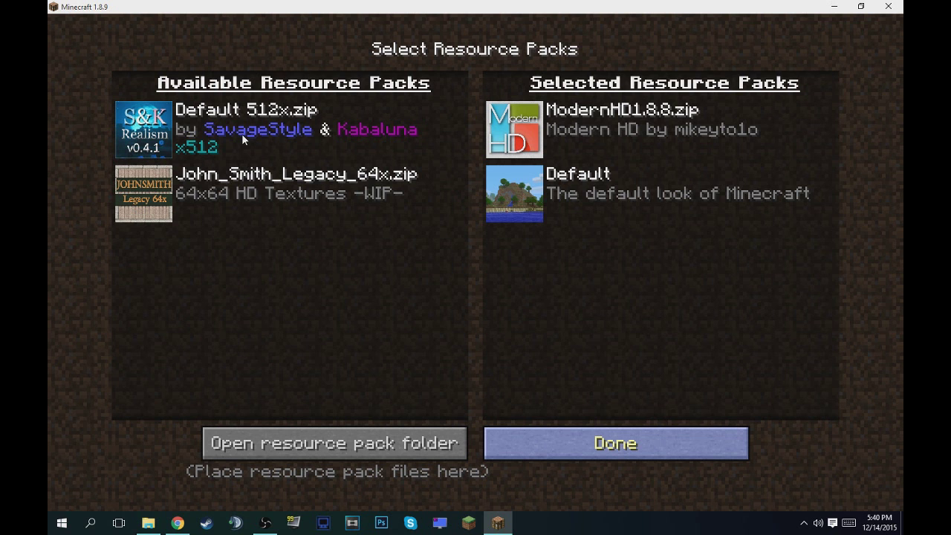
{"action": "key", "text": "Escape"}
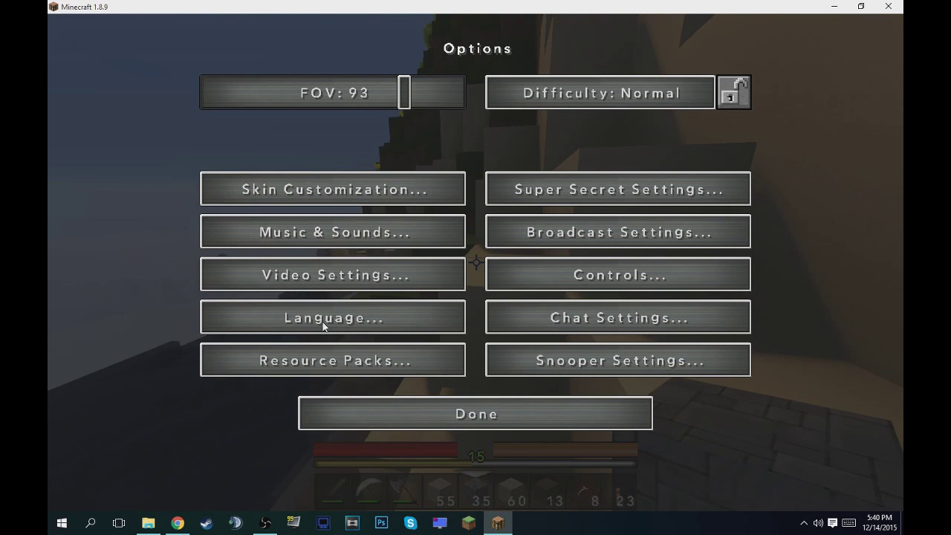
{"action": "key", "text": "Escape"}
{"action": "key", "text": "Escape"}
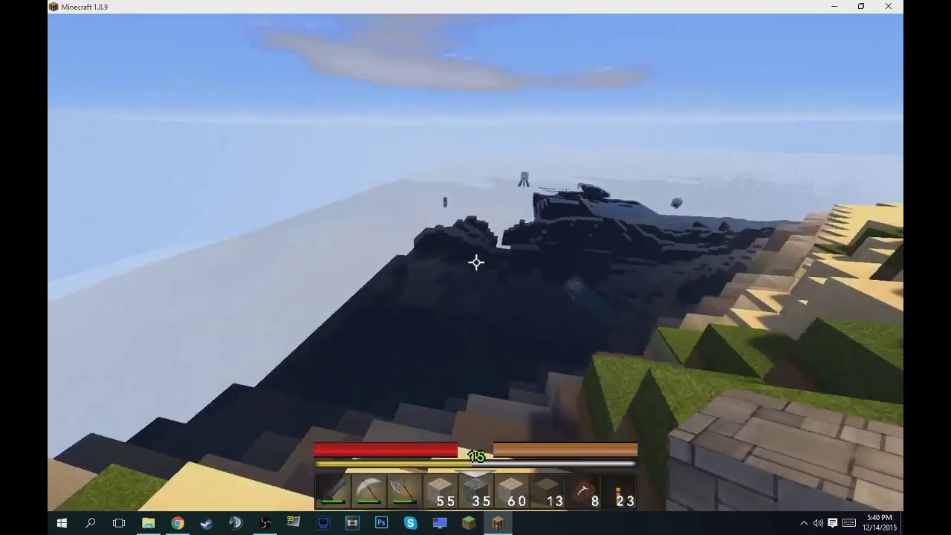